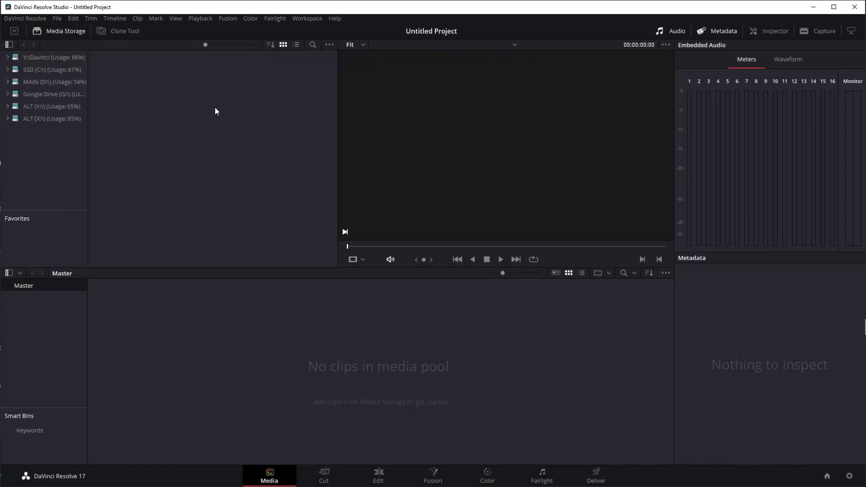
Create a new project named Dunes.
left_click(57, 19)
left_click(60, 30)
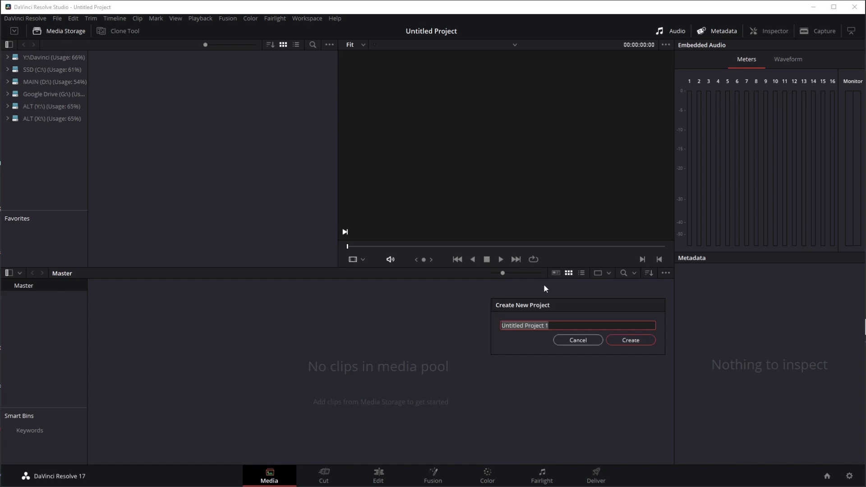
type("Dunes")
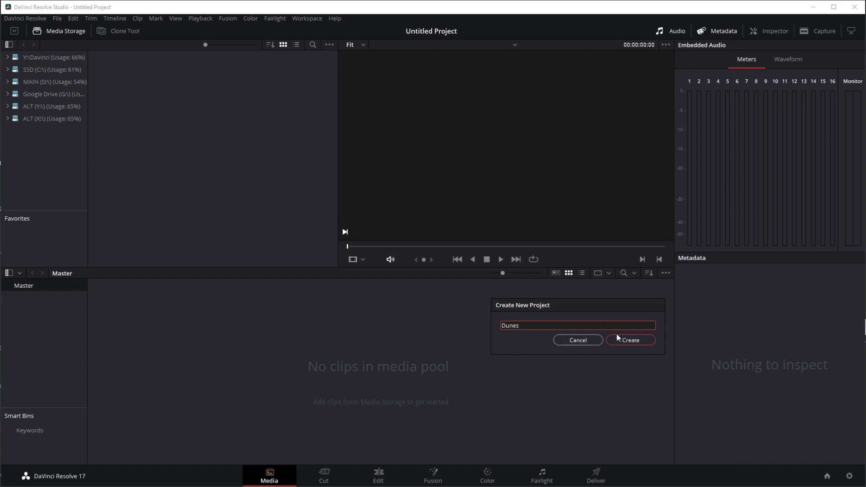
left_click(617, 340)
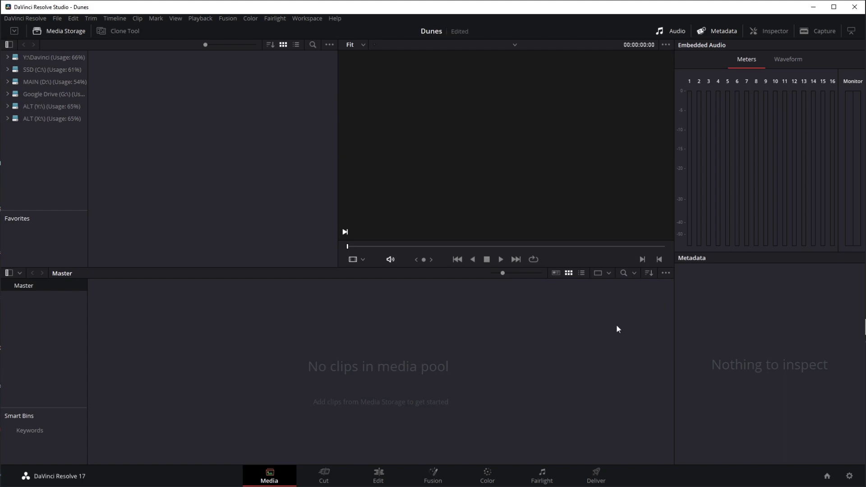
In Project Settings, set the processing width to 1080 and the timeline frame rate to 25 fps.
left_click(57, 19)
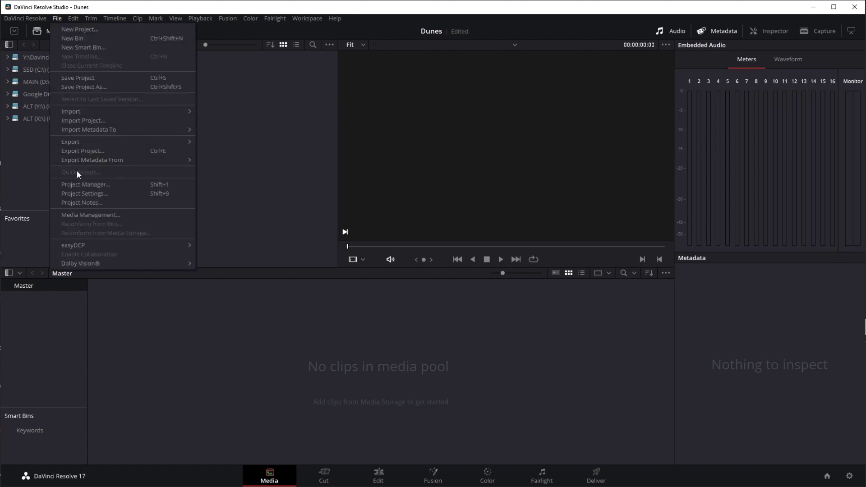
left_click(83, 193)
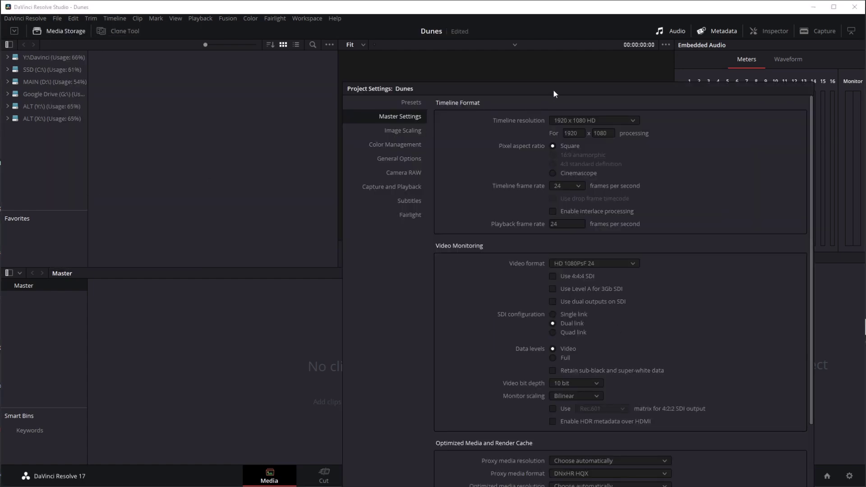
left_click_drag(554, 90, 436, 68)
left_click(453, 110)
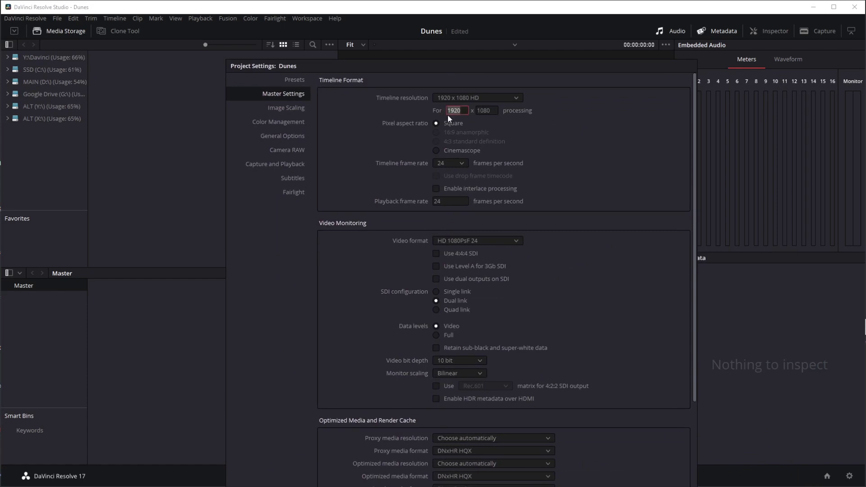
type("1080")
key("Return")
left_click(454, 163)
left_click(449, 215)
Set Color Management to ACEScct, ACES version 1.1 and a Rec.709 output transform, then save.
left_click(279, 123)
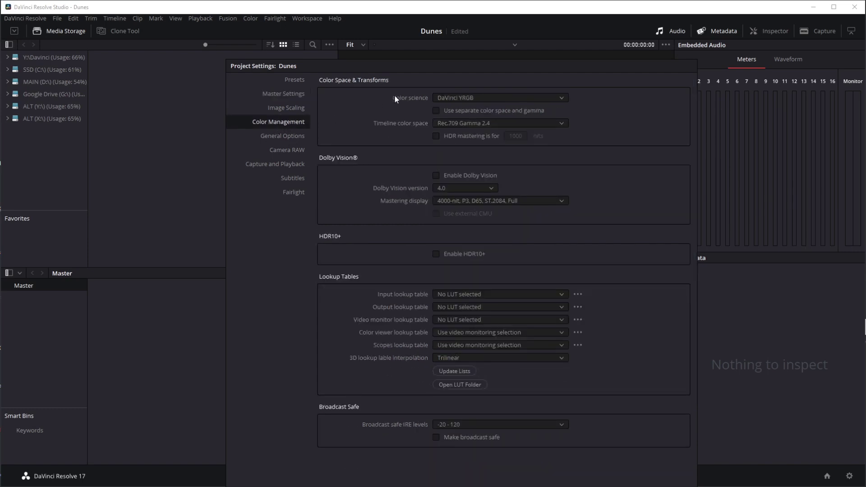
left_click(459, 97)
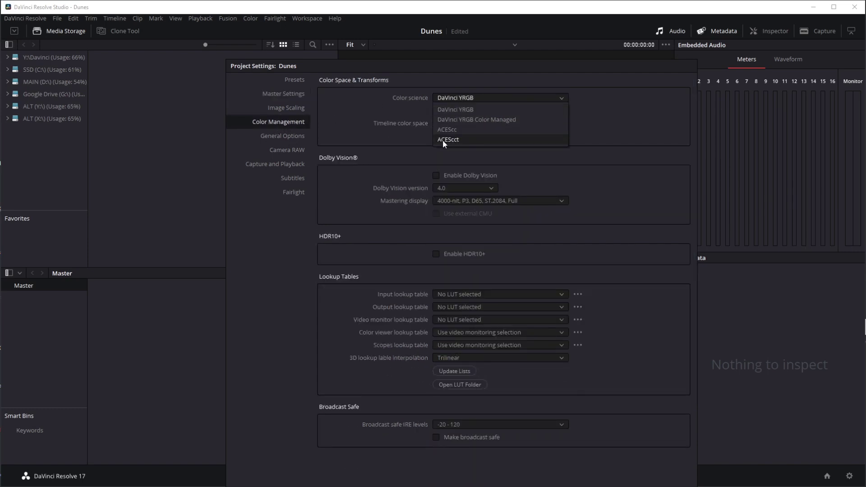
left_click(461, 139)
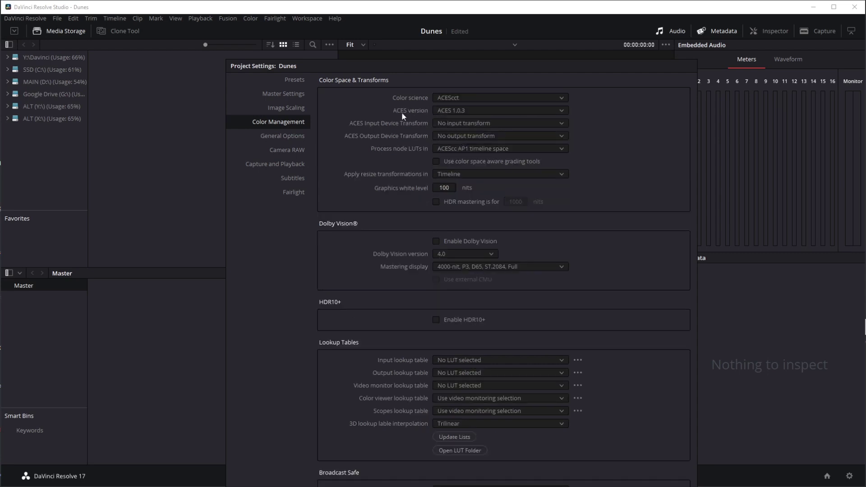
left_click(451, 112)
left_click(459, 132)
left_click(456, 136)
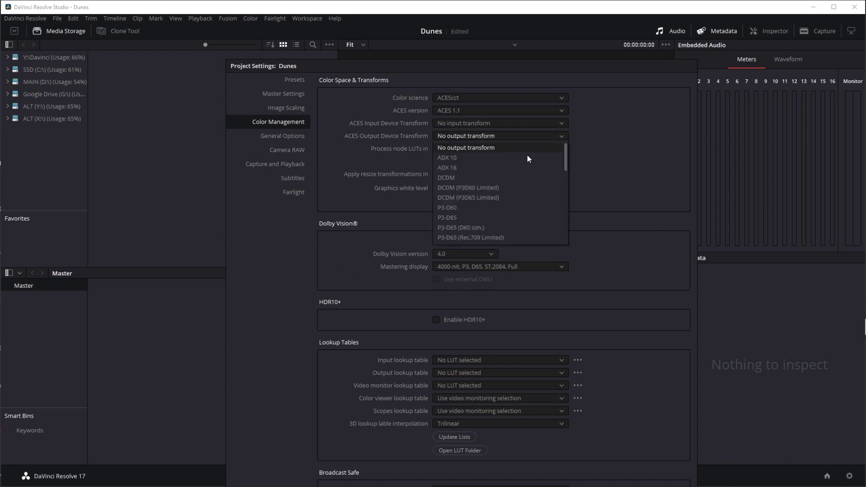
left_click_drag(566, 155, 565, 215)
left_click(466, 219)
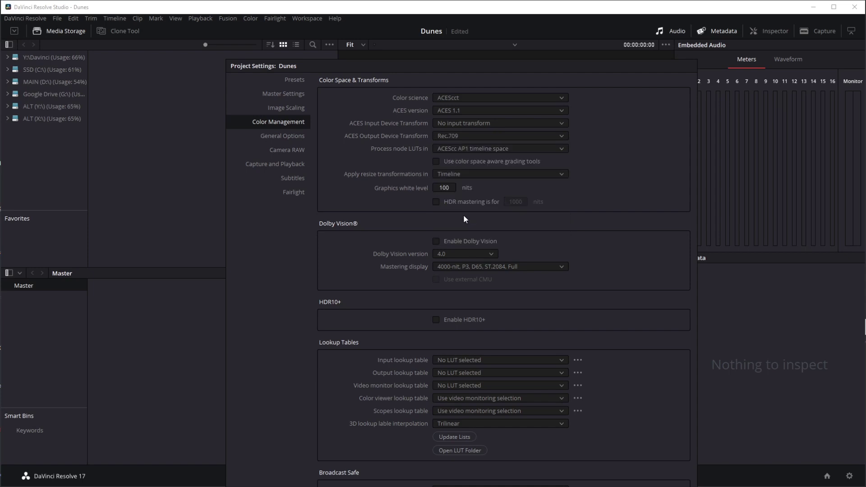
key("Return")
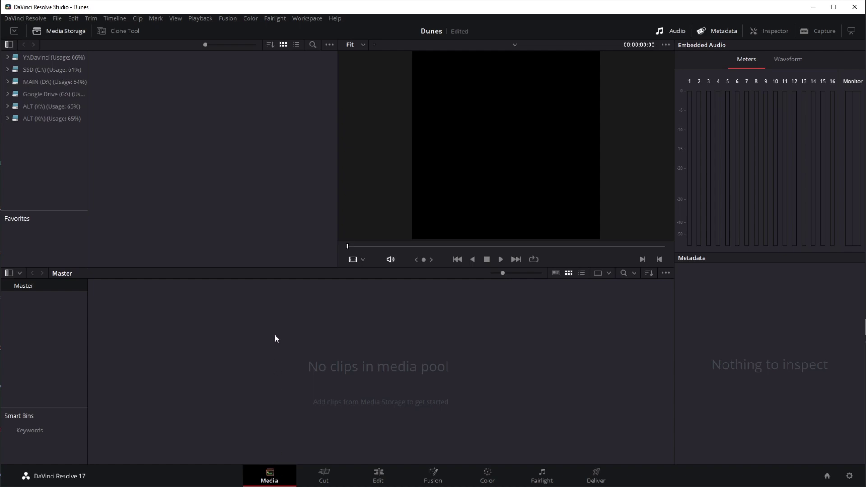
Import all EXR frames from the SideR1 folder on ALT (X:) as a clip.
key("ctrl+i")
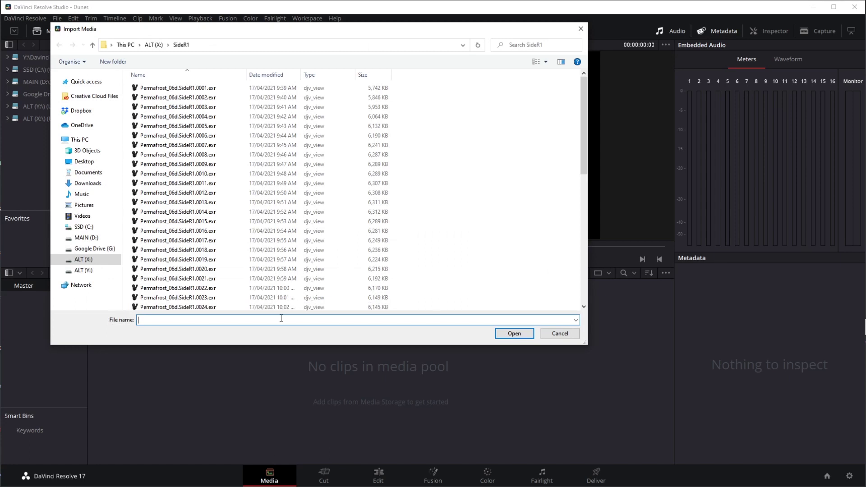
left_click(155, 46)
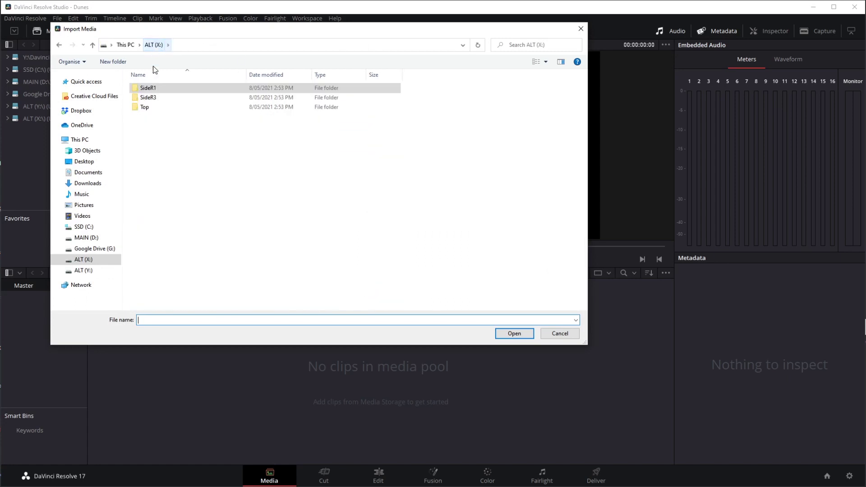
double_click(160, 90)
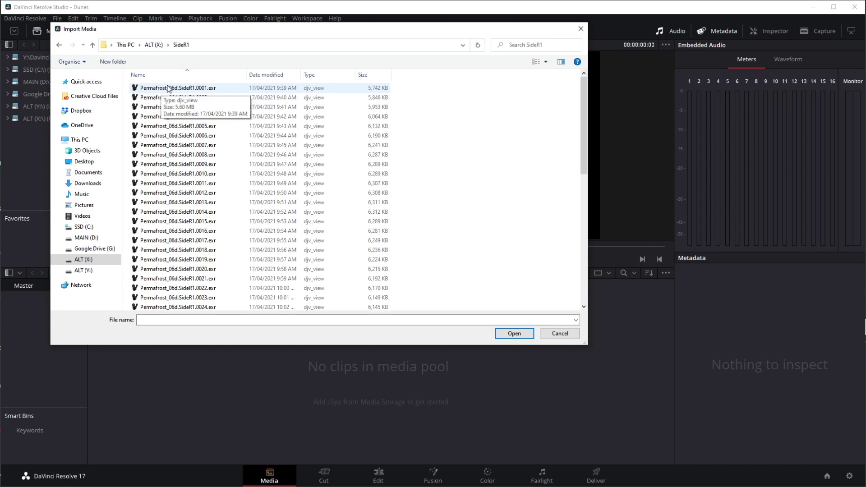
left_click(171, 88)
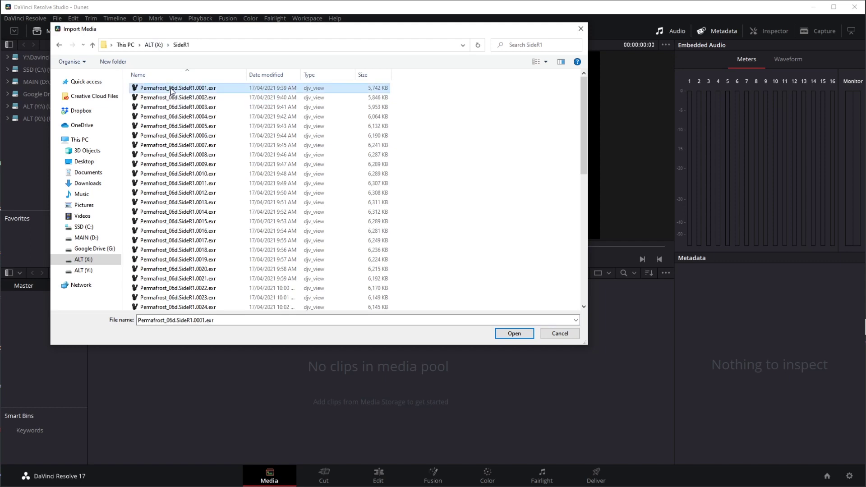
key("ctrl+a")
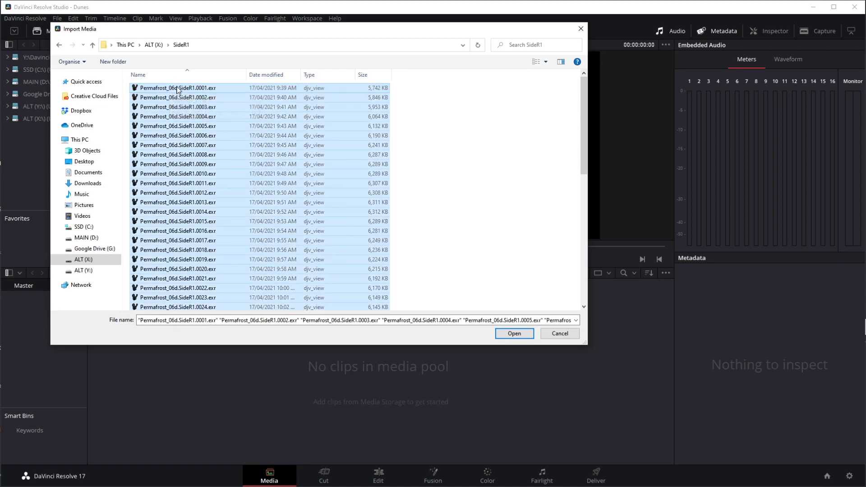
left_click(511, 334)
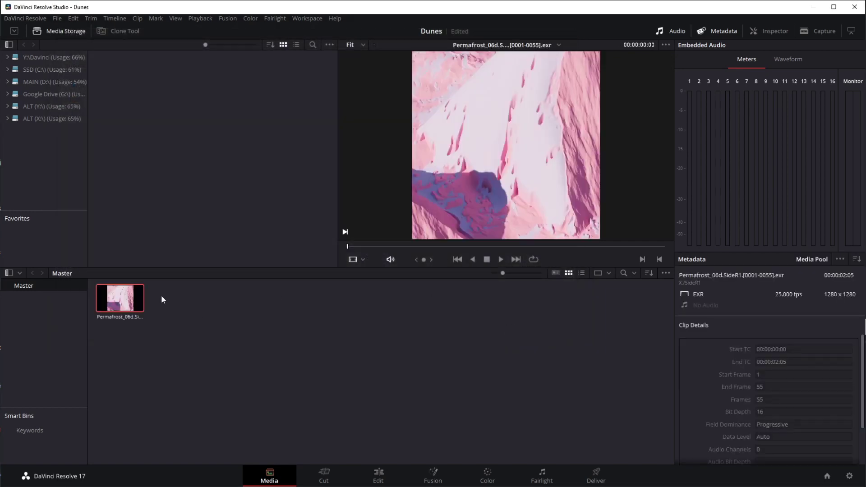
left_click(184, 302)
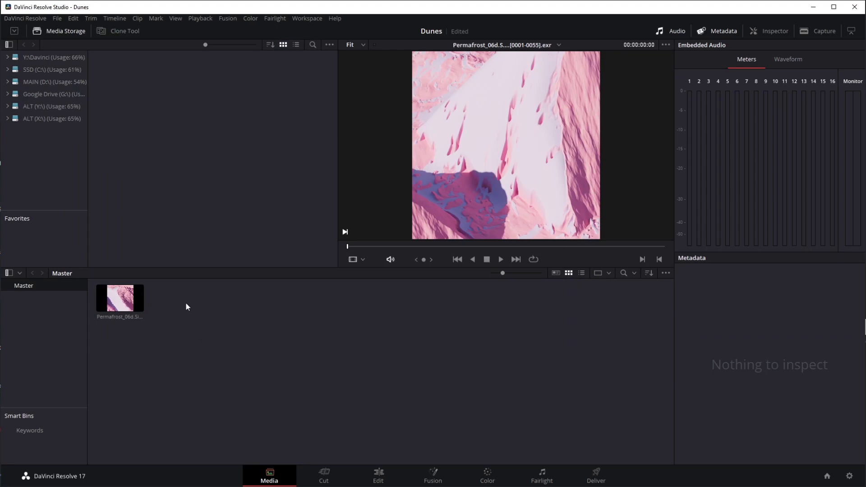
Import the SideR3 folder's EXR frames as a second clip.
key("ctrl+i")
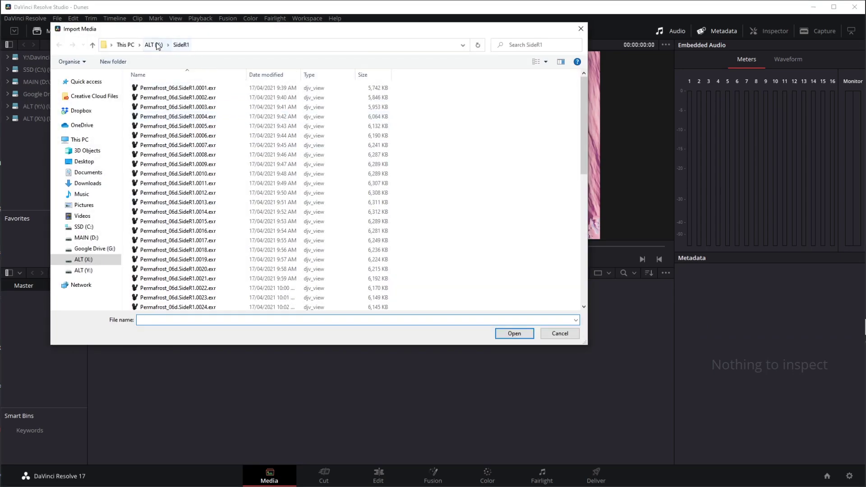
left_click(157, 44)
left_click(169, 98)
double_click(169, 98)
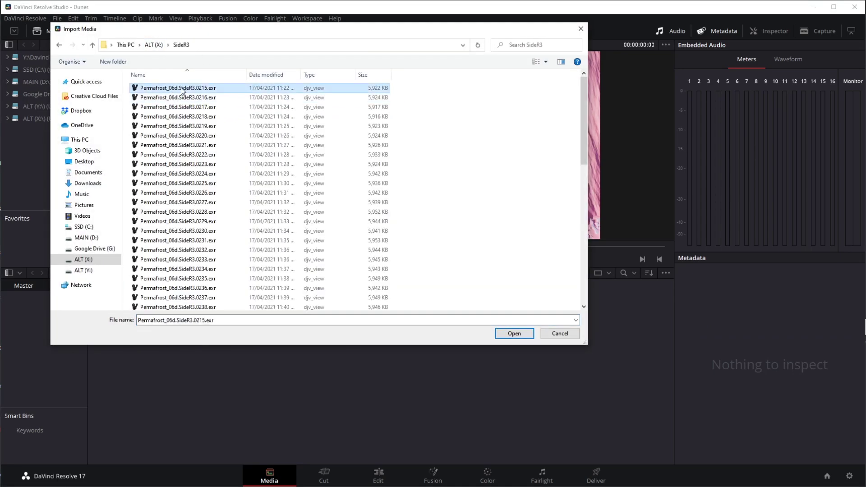
key("ctrl+a")
left_click(511, 335)
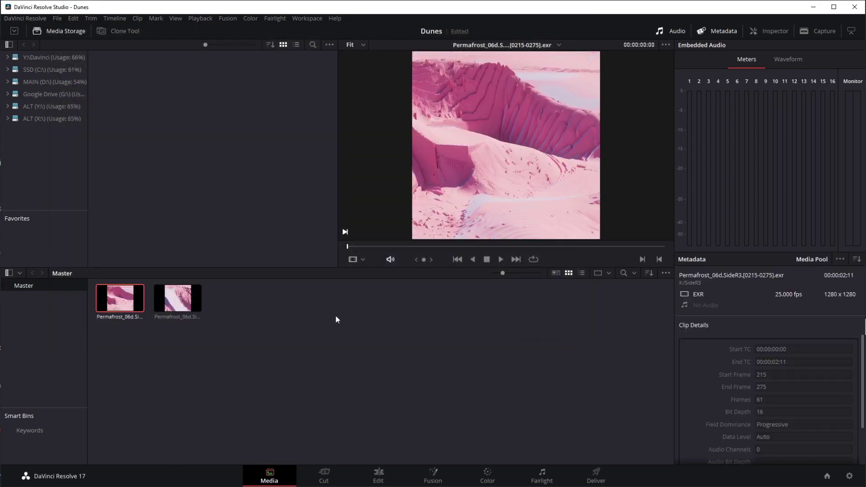
Import every frame in the Top folder as the third clip.
key("ctrl+i")
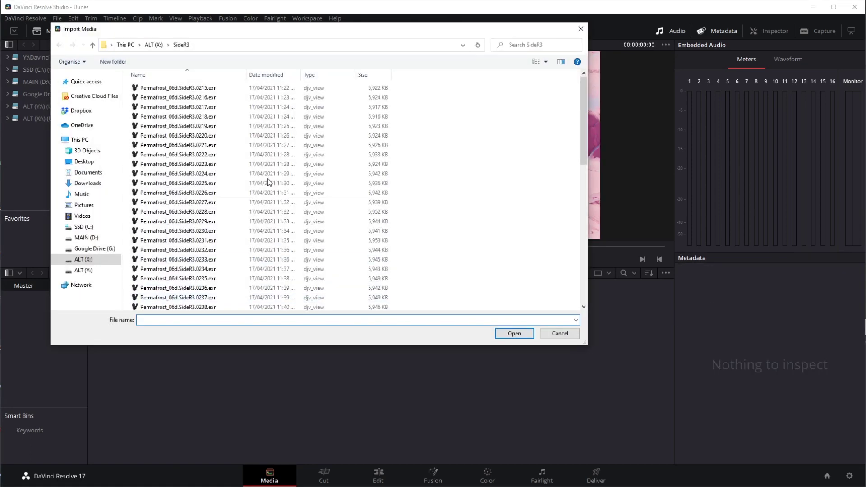
left_click(154, 44)
double_click(162, 107)
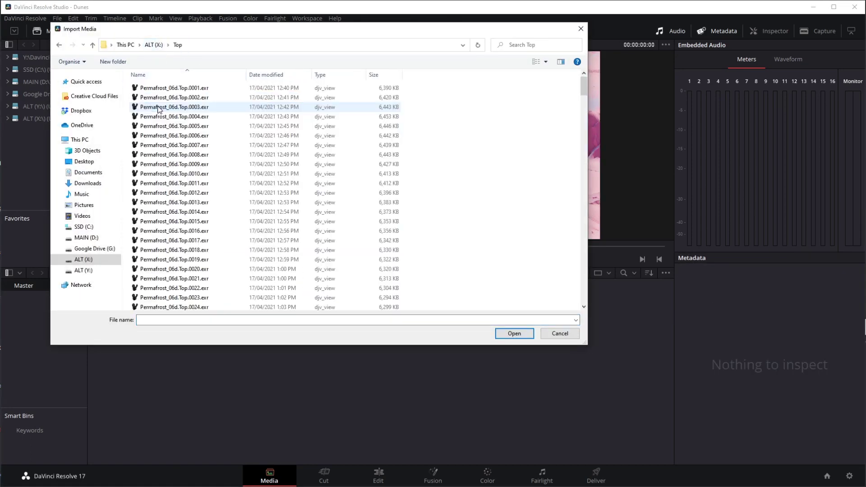
left_click(165, 88)
key("ctrl+a")
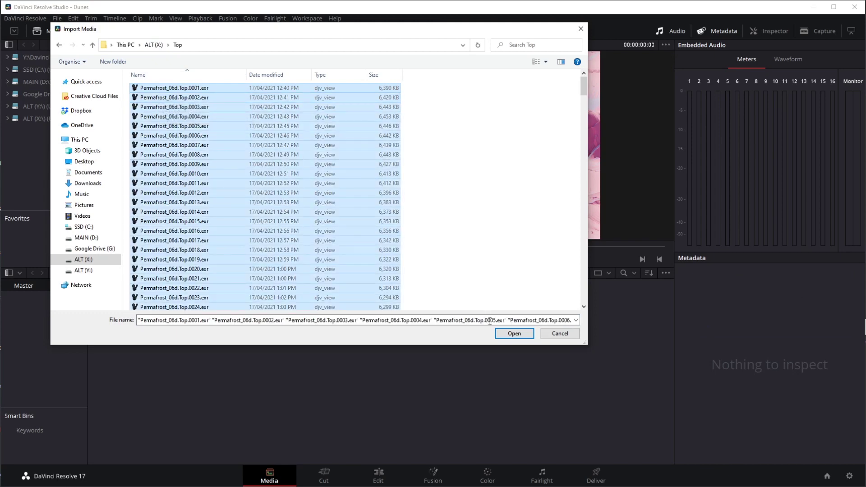
left_click(507, 334)
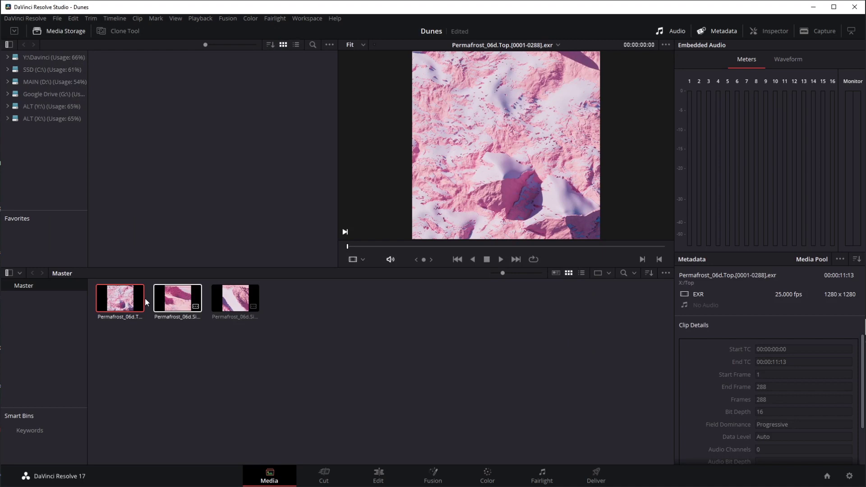
Select the three Permafrost clips in the Media Pool and apply an ACES input transform to them.
left_click_drag(309, 294, 123, 327)
right_click(121, 295)
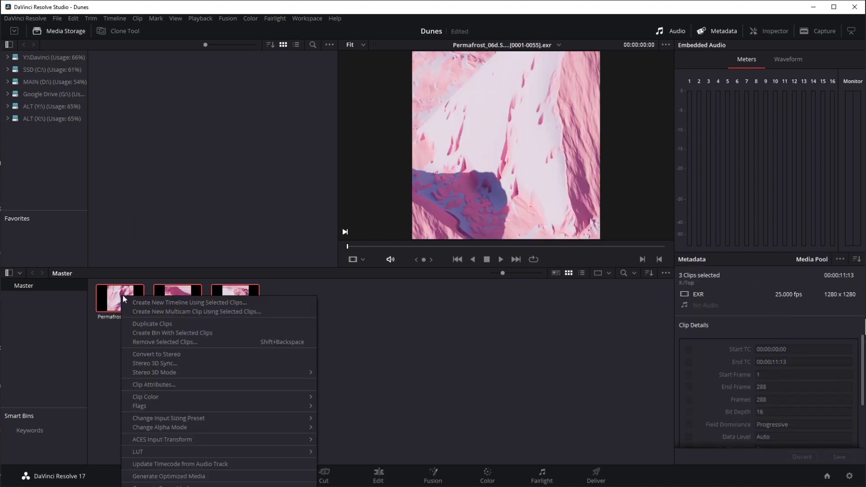
mouse_move(151, 438)
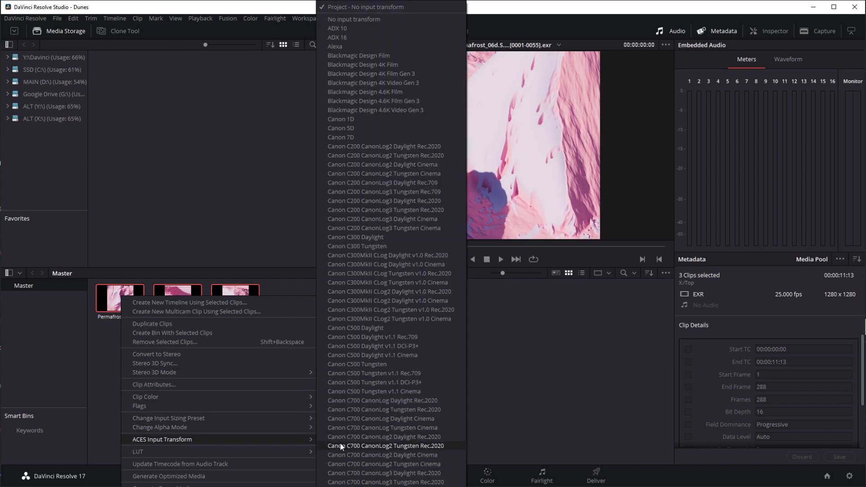
scroll(342, 447, "down", 8)
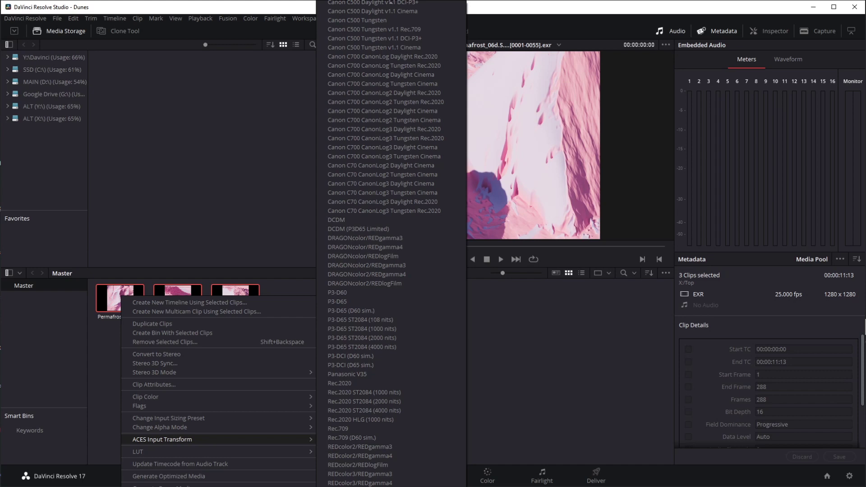
left_click(391, 2)
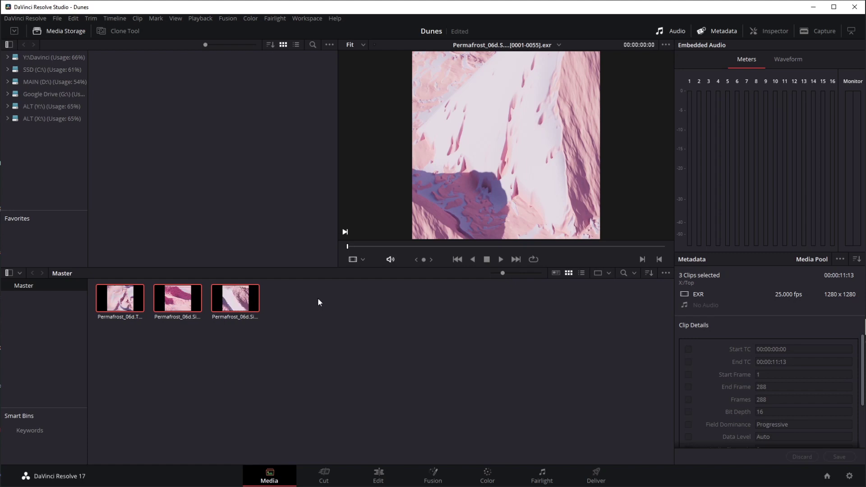
Build Timeline 1 from the three clips and cut the Top clip near 01:00:07:16, removing its second piece.
left_click(379, 474)
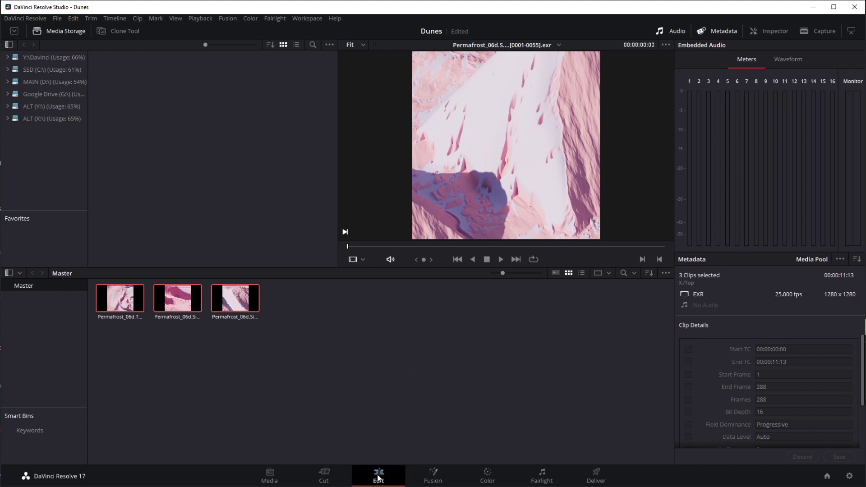
left_click_drag(166, 136, 294, 378)
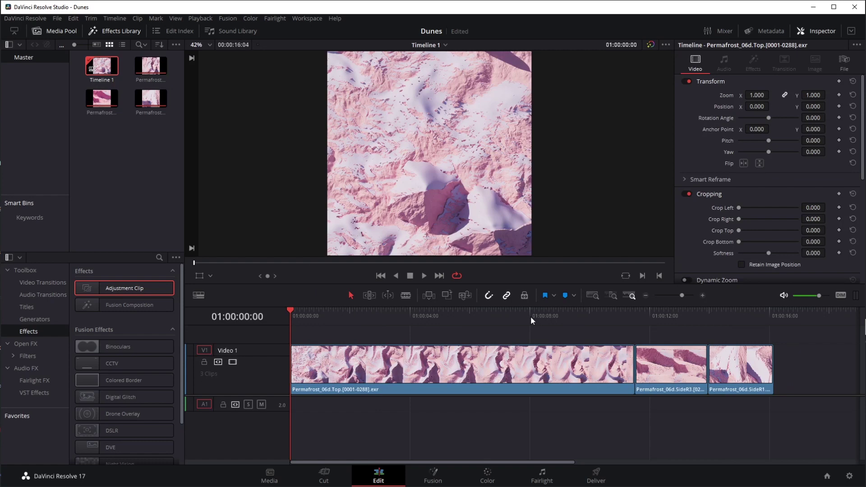
left_click_drag(531, 316, 563, 320)
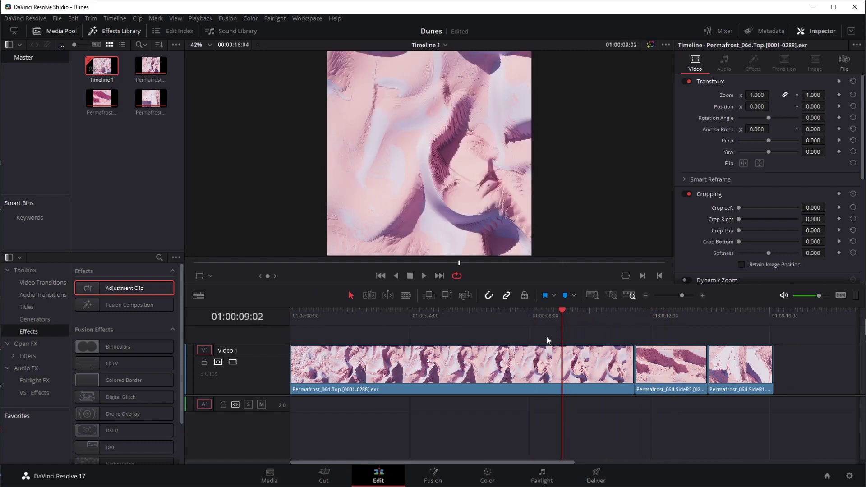
key("b")
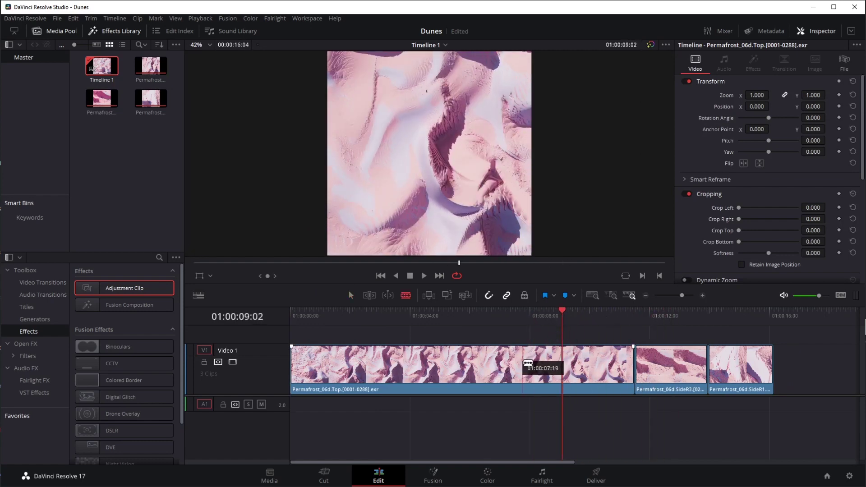
left_click(522, 365)
key("a")
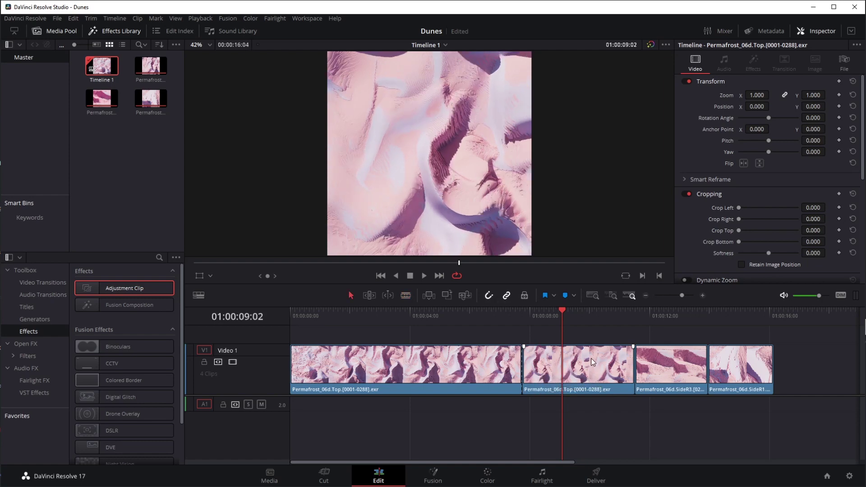
left_click(590, 359)
key("Delete")
key("ctrl+z")
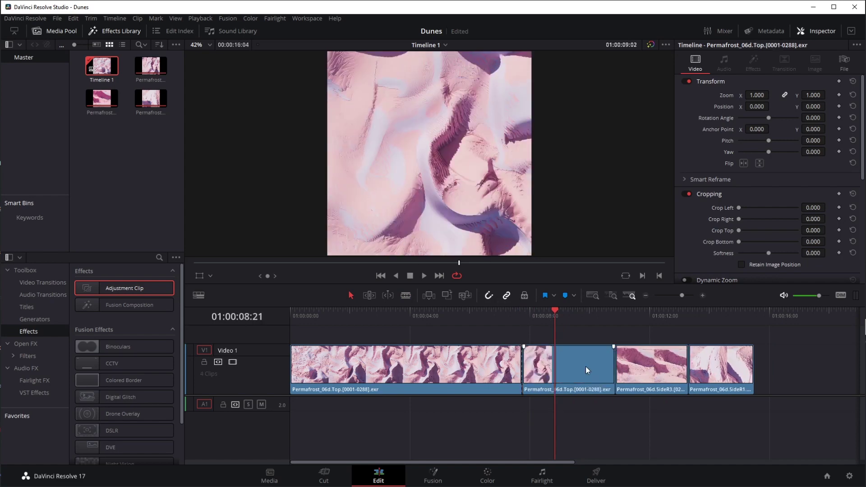
key("BackSpace")
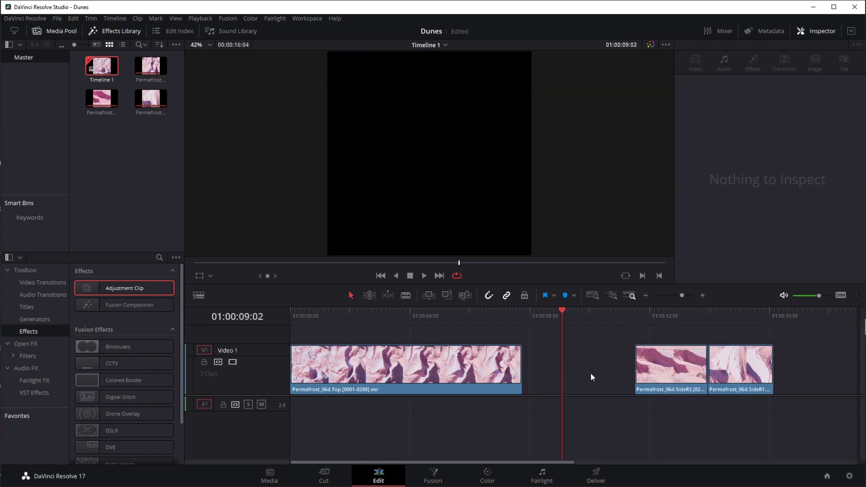
Trim the Top clip's end shorter, slip its content earlier, and move SideR3 earlier on the track.
left_click(668, 371)
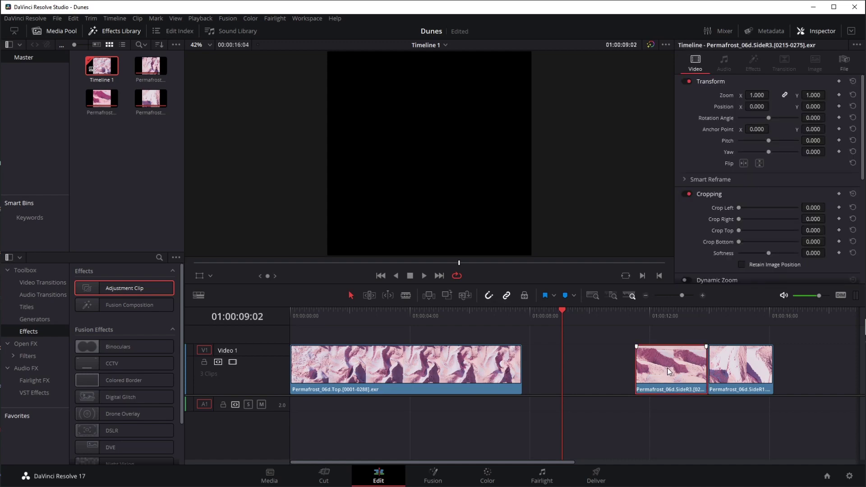
left_click_drag(669, 371, 632, 386)
left_click(520, 358)
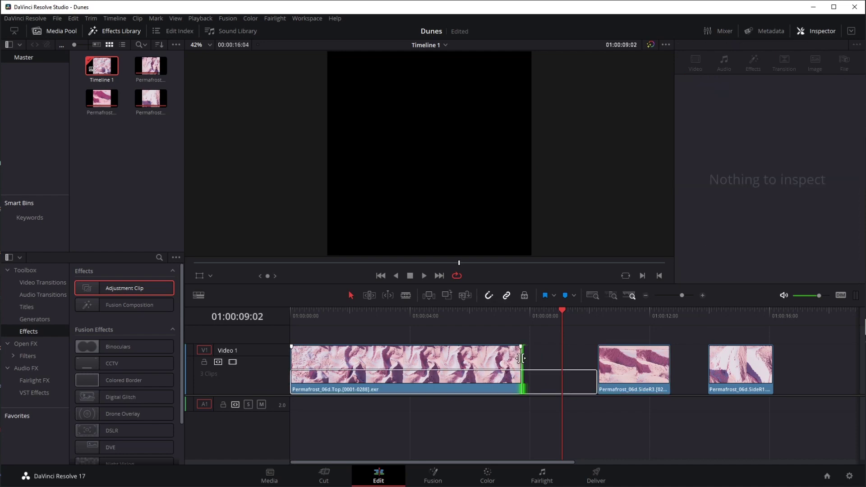
left_click_drag(521, 358, 474, 362)
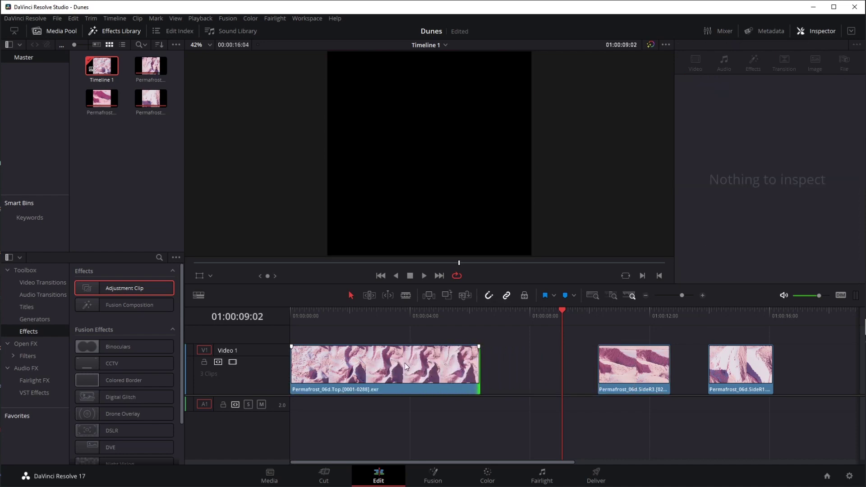
key("t")
left_click_drag(390, 366, 366, 374)
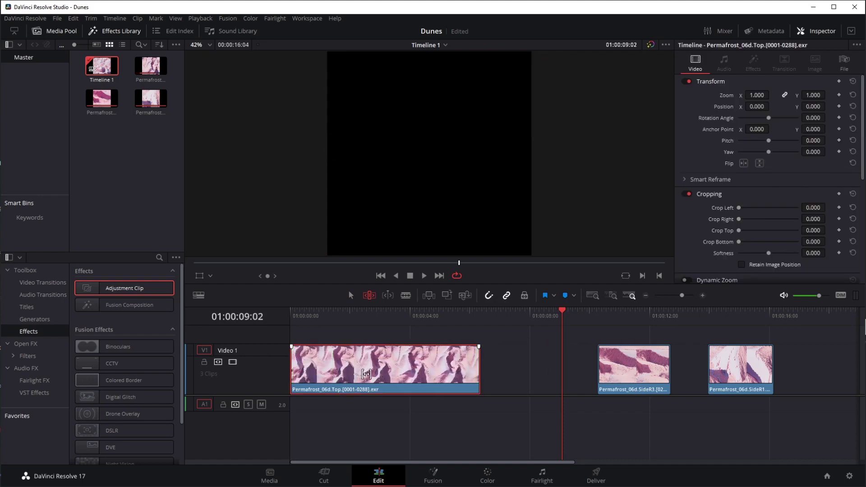
key("a")
left_click_drag(634, 367, 530, 378)
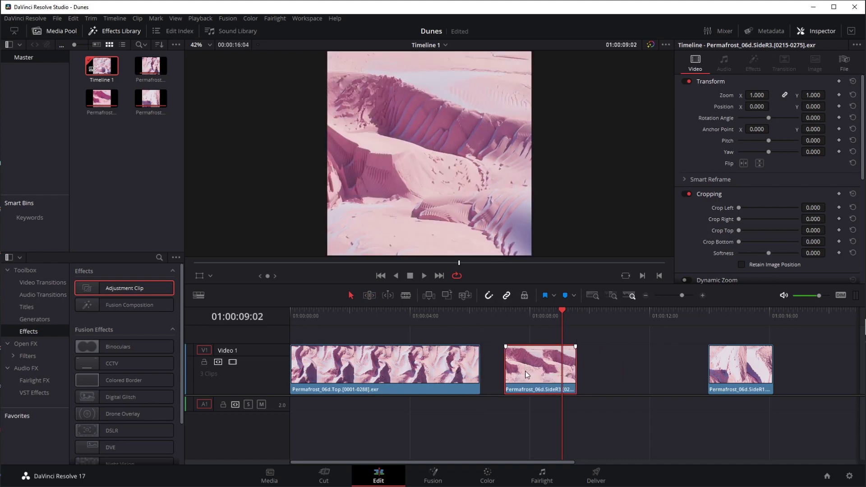
With snapping on, butt SideR3 and SideR1 against the preceding clips, review the cuts, and open Fusion.
left_click(488, 296)
mouse_move(528, 366)
left_mouse_down()
mouse_move(553, 367)
mouse_move(519, 368)
mouse_move(517, 376)
left_mouse_up()
left_click_drag(734, 368, 580, 367)
left_click_drag(557, 306, 574, 326)
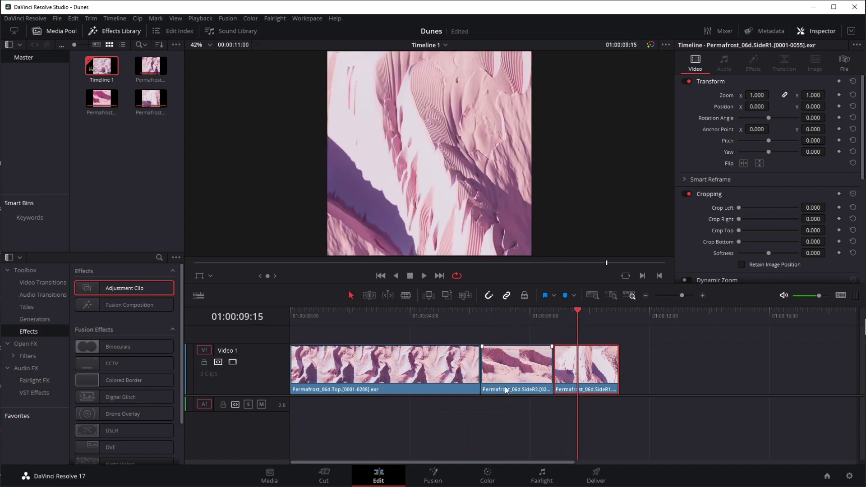
left_click(434, 476)
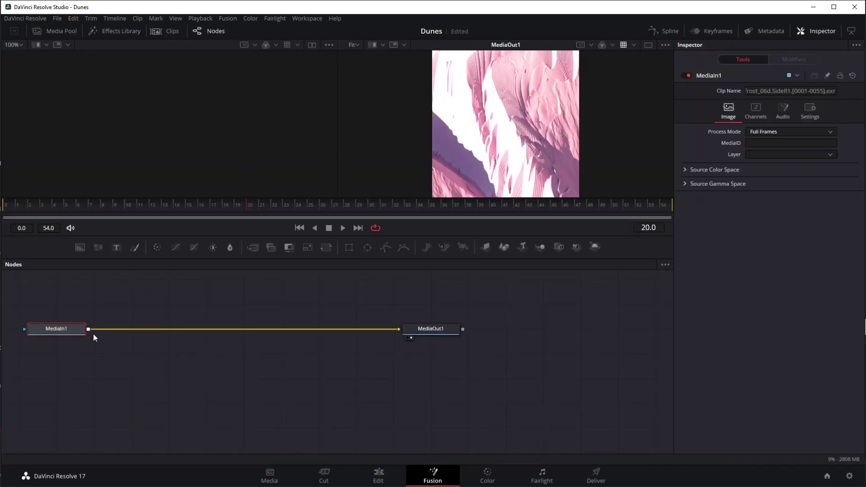
Move through the Color and Fairlight pages to Deliver and view its MP4, H.264, 1080 x 1080, 25 fps settings.
left_click(487, 476)
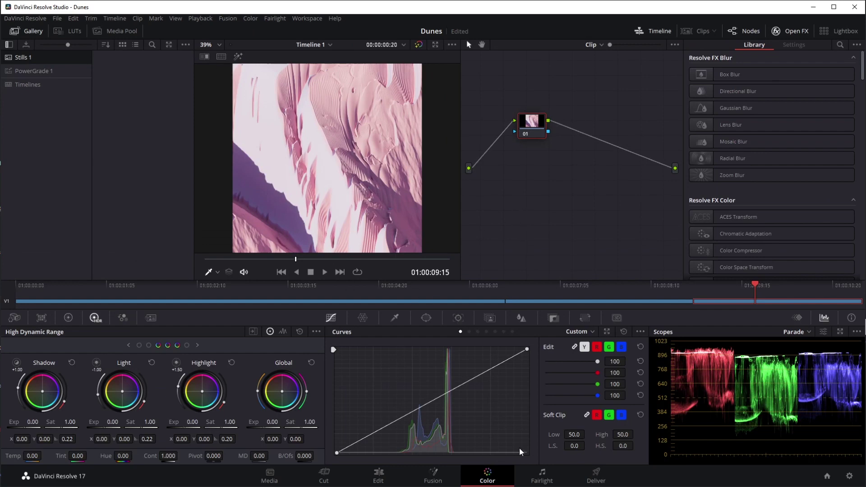
left_click(543, 479)
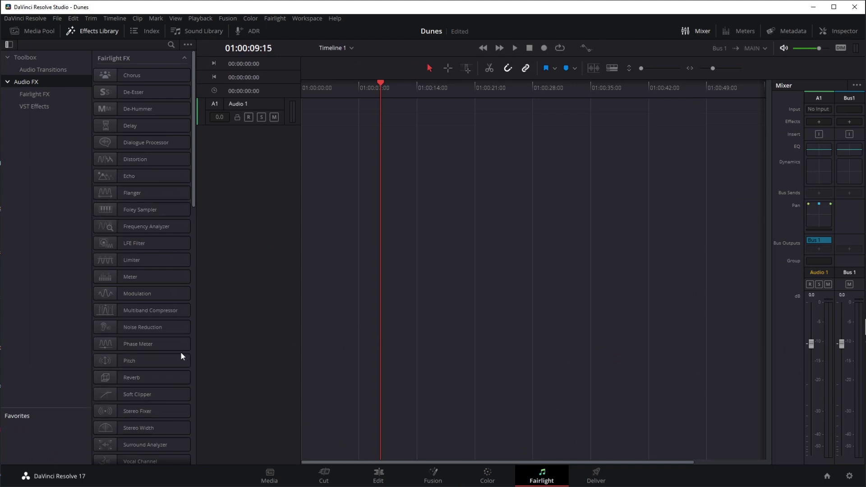
left_click(596, 474)
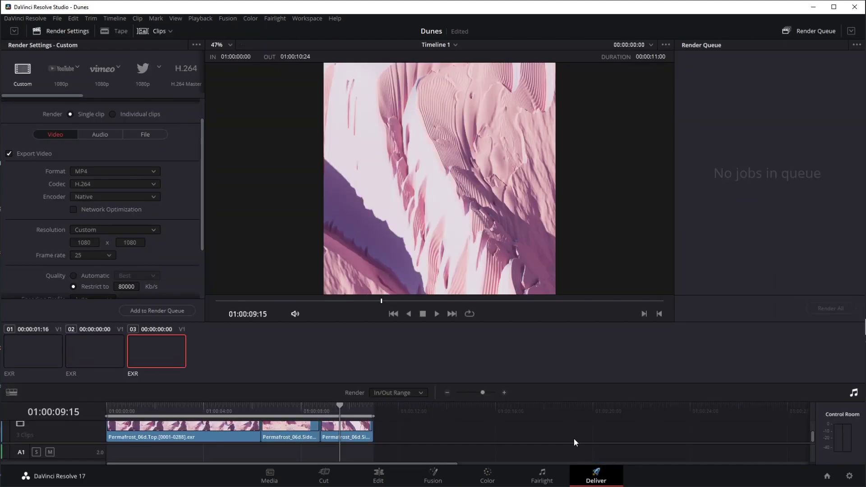
left_click_drag(201, 154, 202, 178)
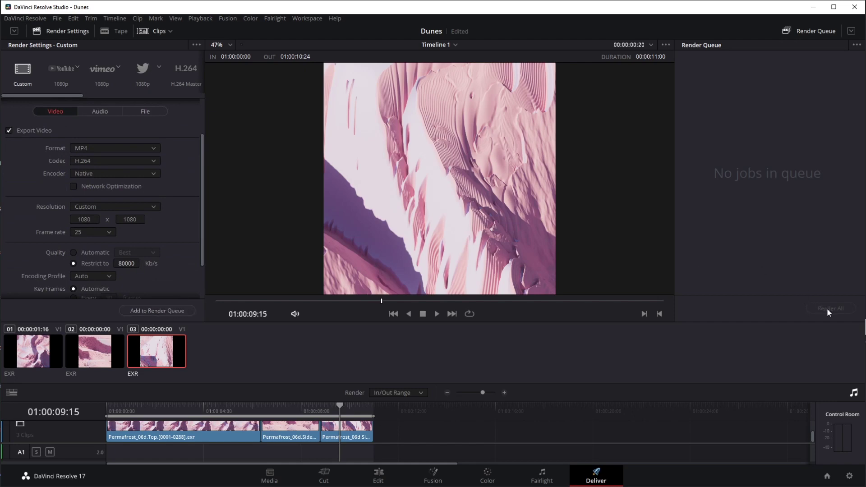
Select the second dune clip on the Color page, add node 02, and wire it from source to output.
left_click(487, 479)
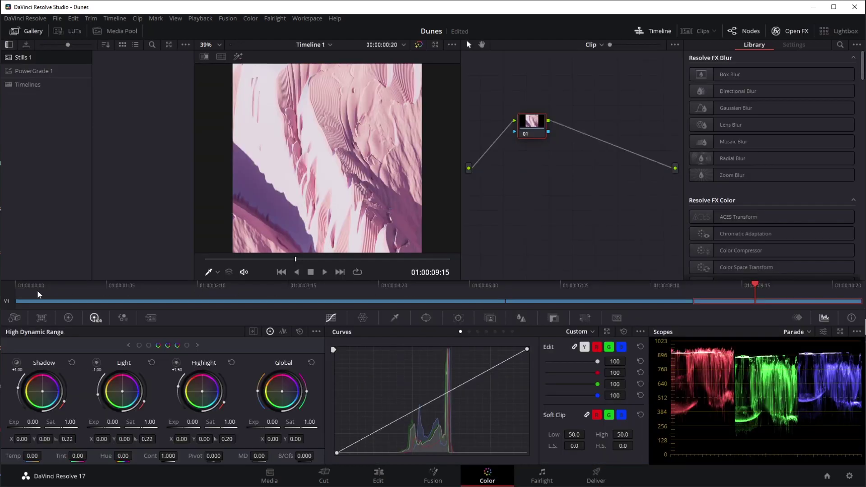
left_click(561, 302)
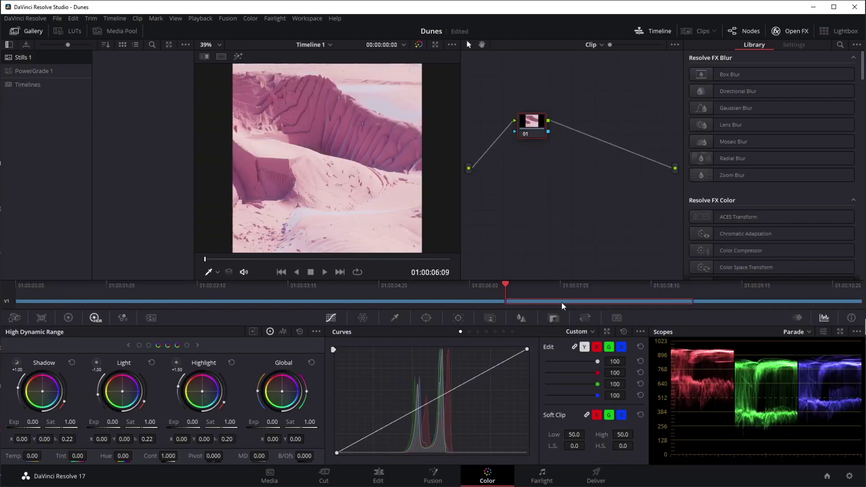
mouse_move(533, 123)
left_mouse_down()
mouse_move(538, 109)
mouse_move(551, 121)
left_mouse_up()
right_click(540, 162)
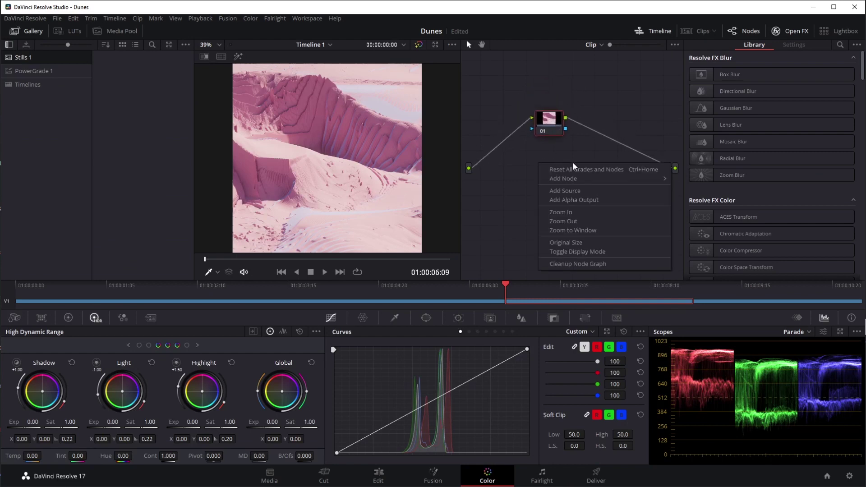
mouse_move(585, 179)
left_click(691, 180)
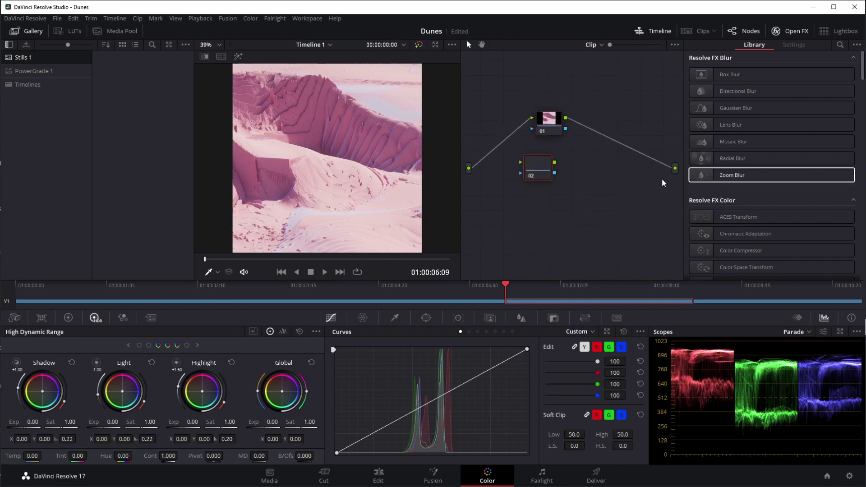
left_click_drag(518, 163, 469, 168)
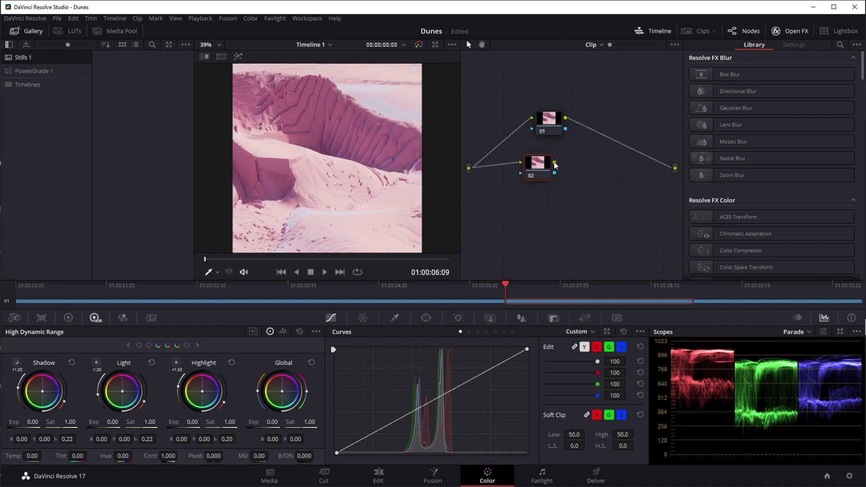
left_click_drag(555, 162, 675, 168)
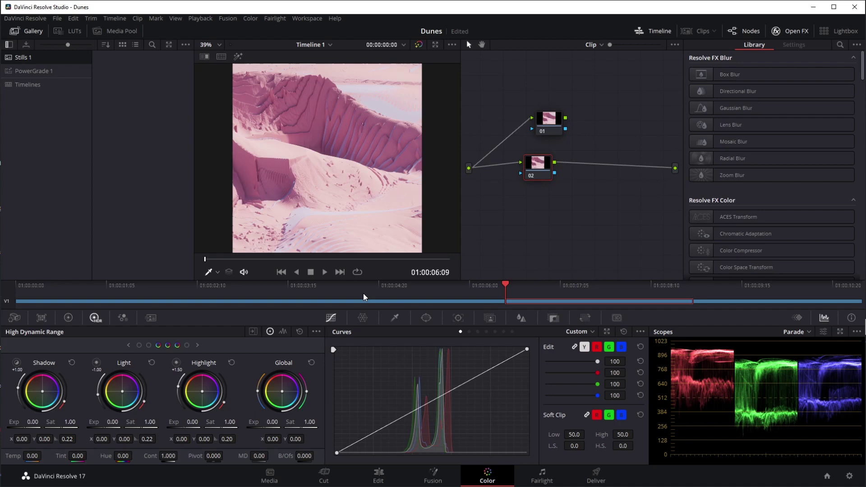
Place an Adjustment Clip on V2, extend it over all three dune clips, and return to Color.
left_click(379, 477)
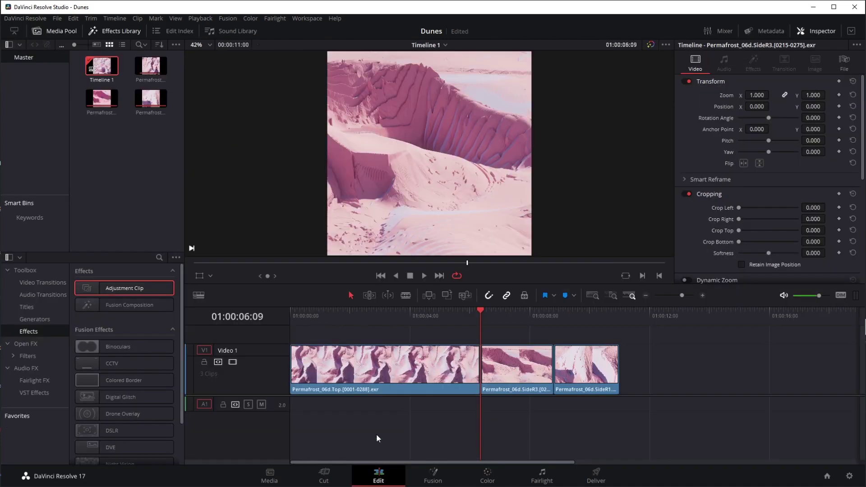
left_click(128, 32)
left_click(128, 31)
left_click_drag(130, 289, 320, 339)
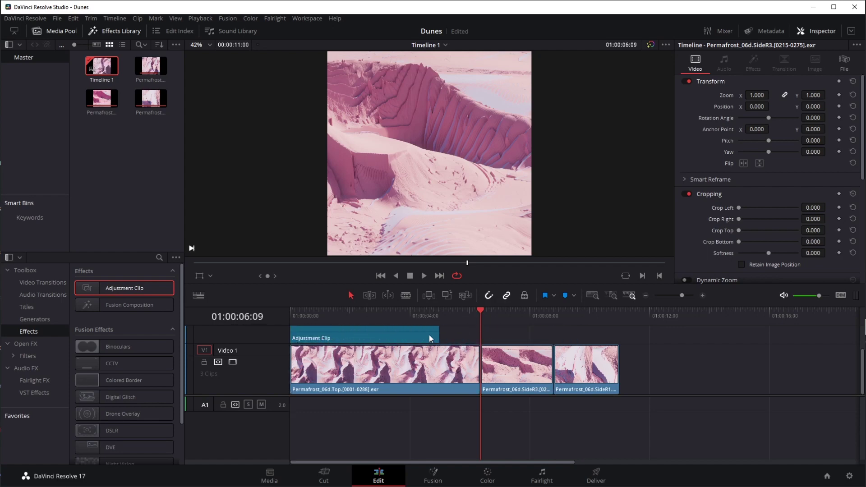
left_click_drag(439, 332, 613, 336)
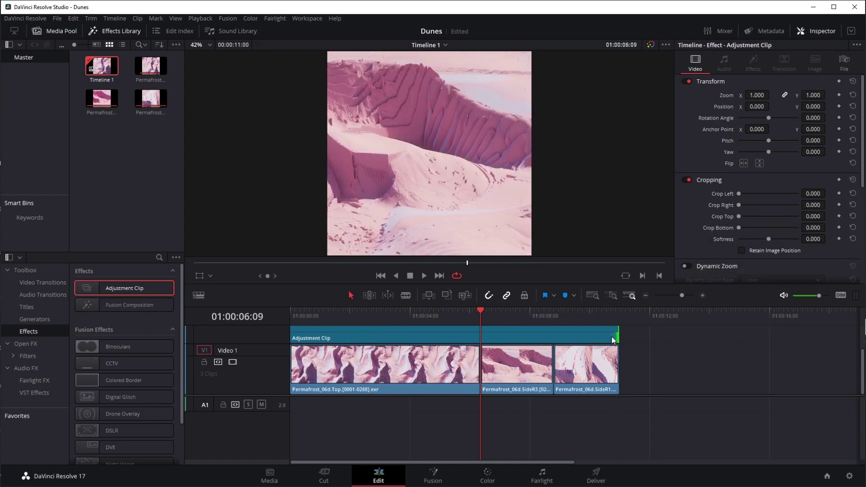
left_click(487, 472)
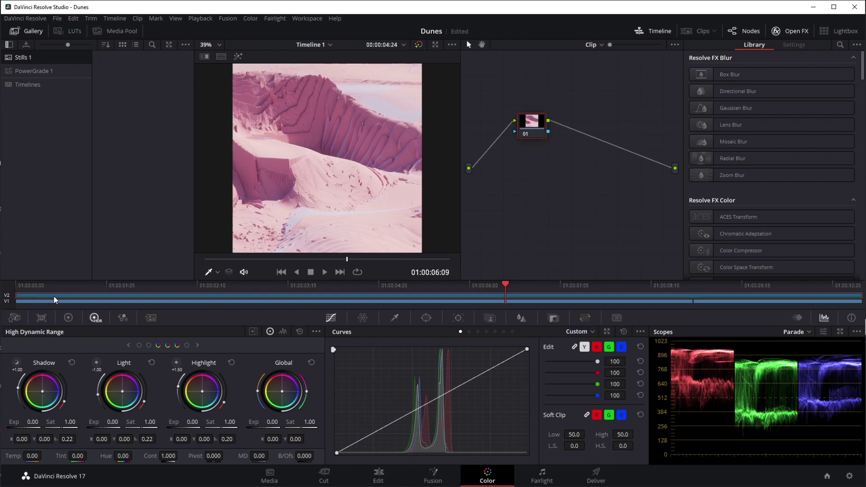
Shift the adjustment clip's HDR Light wheel toward warm (X -0.03, Y 0.01) to remove the magenta cast.
left_click_drag(529, 129, 553, 128)
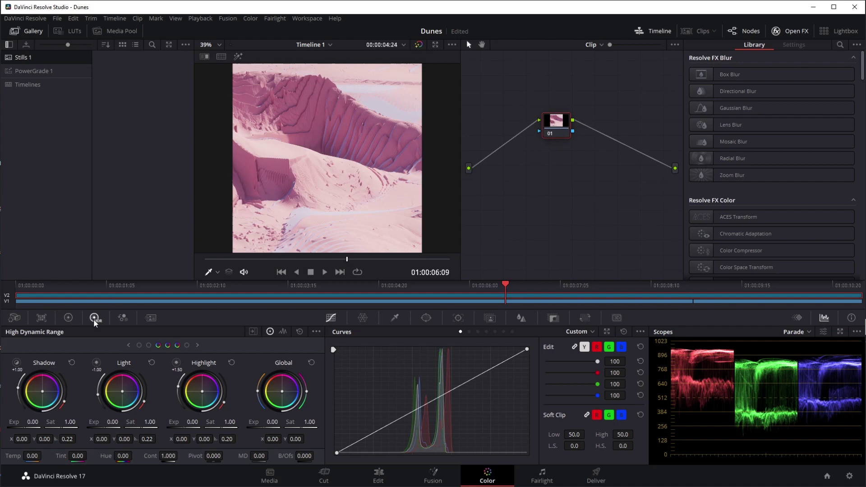
left_click(129, 345)
left_click(128, 344)
left_click(199, 345)
left_click(198, 345)
left_click(198, 345)
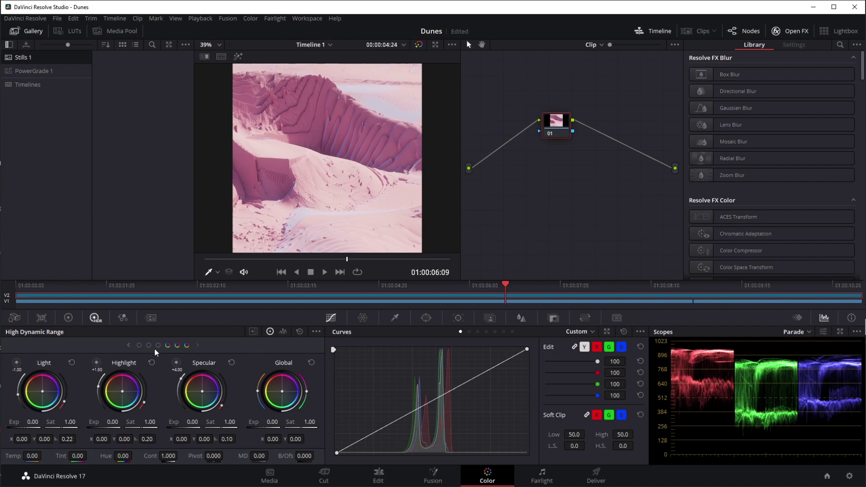
left_click(128, 345)
left_click(128, 344)
left_click_drag(202, 391, 200, 390)
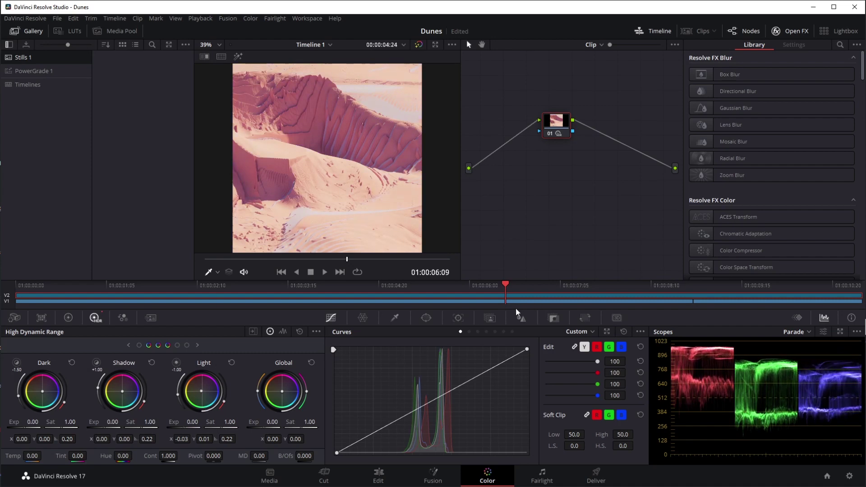
left_click(6, 296)
left_click(6, 296)
Compare the adjustment clip's warm grade against V1 and the ungraded look by toggling node 01.
left_click(7, 297)
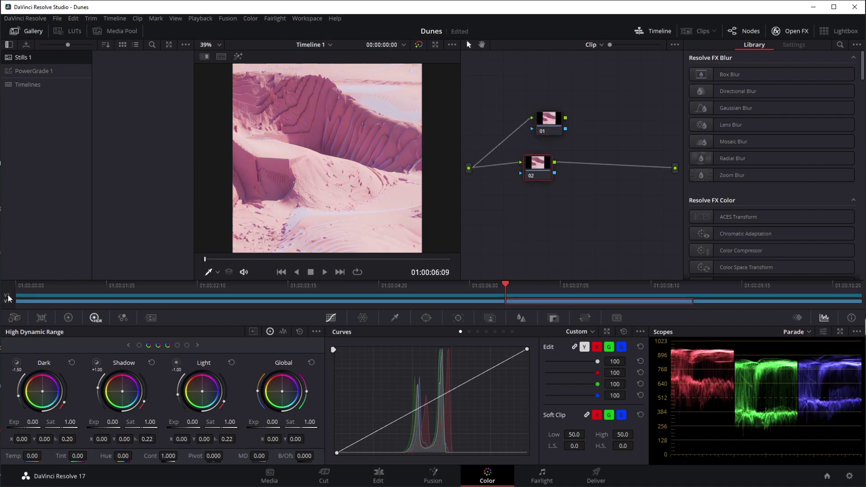
left_click(8, 298)
left_click_drag(556, 130, 540, 134)
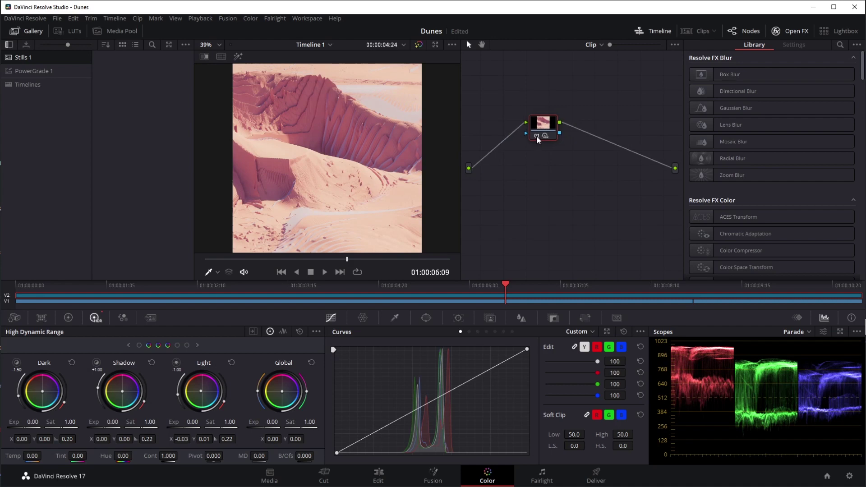
left_click(536, 134)
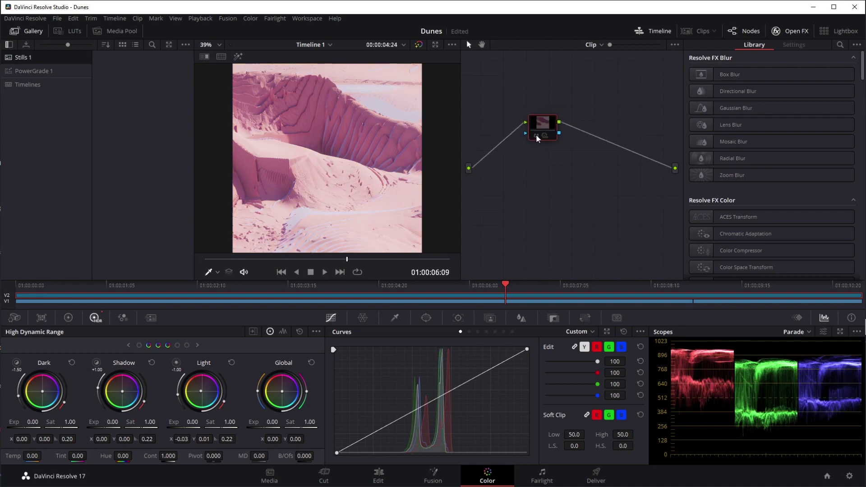
left_click(535, 135)
Add serial Corrector node 02 after node 01 and line it up level beside it.
right_click(590, 120)
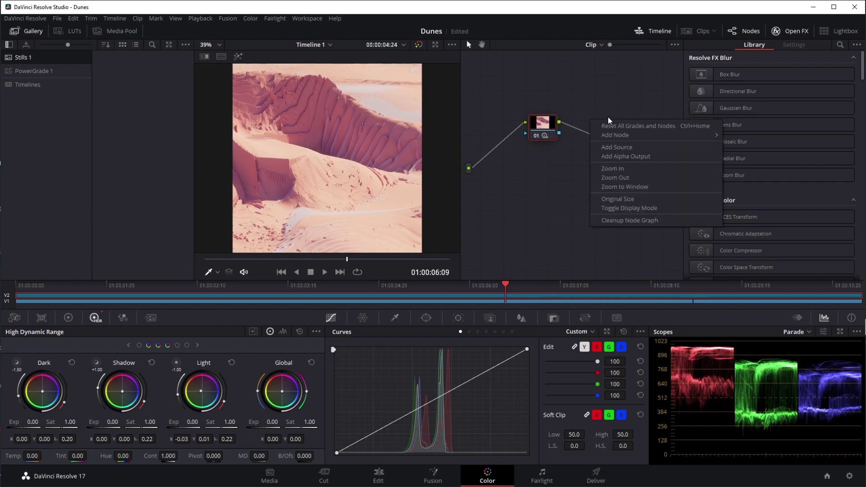
mouse_move(625, 137)
left_click(751, 138)
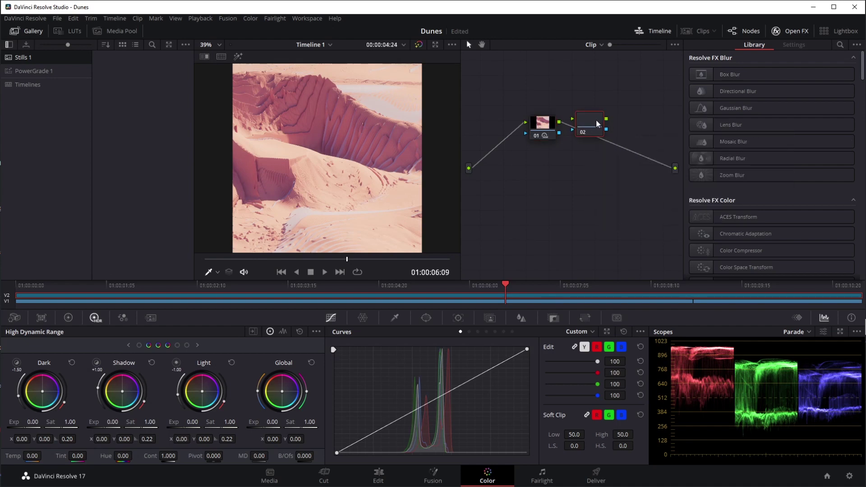
left_click_drag(608, 139, 600, 131)
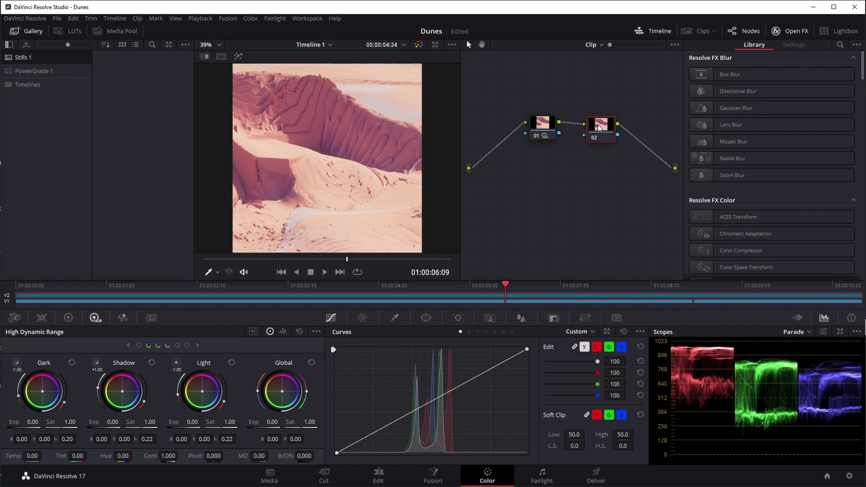
Switch to the Deliver page showing the dunes timeline with its Adjustment Clip.
left_click(596, 474)
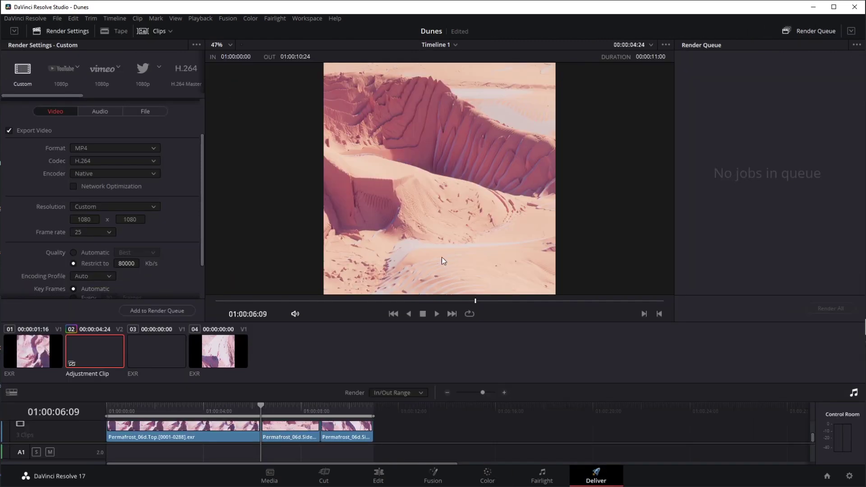